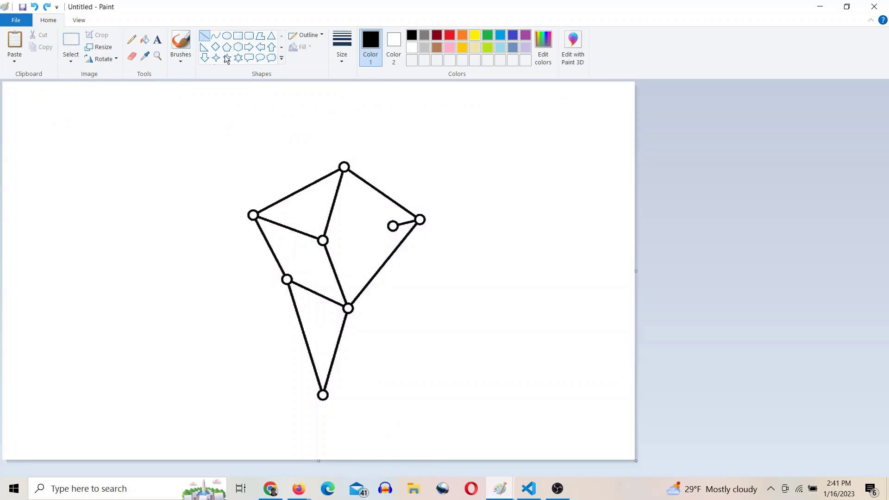
Bucket-fill the top-left triangle of the linkage with yellow.
{"action": "left_click", "coordinate": [145, 40]}
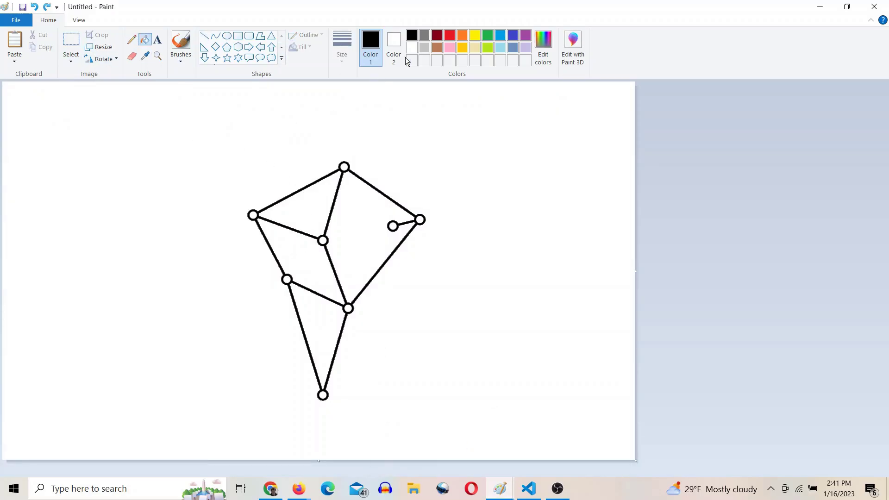
{"action": "left_click", "coordinate": [475, 35]}
{"action": "left_click", "coordinate": [307, 189]}
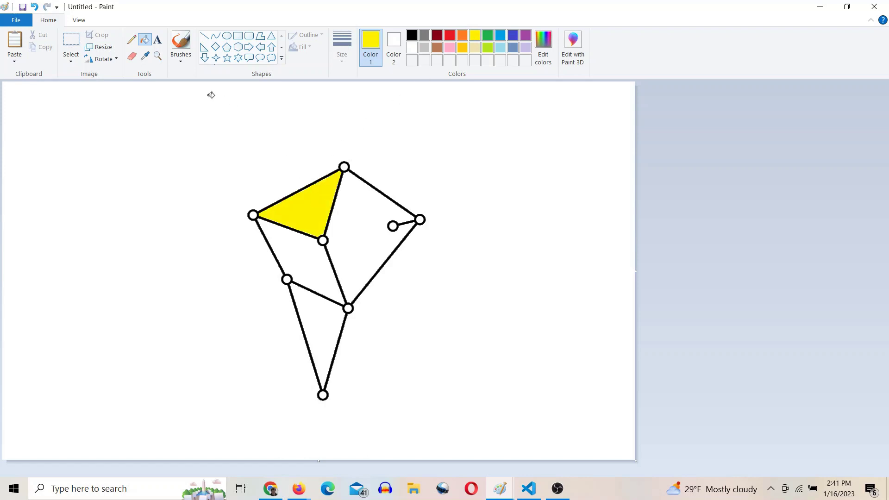
Draw black tick marks on the equal-length links and a horizontal line right from the inner node.
{"action": "left_click", "coordinate": [205, 35]}
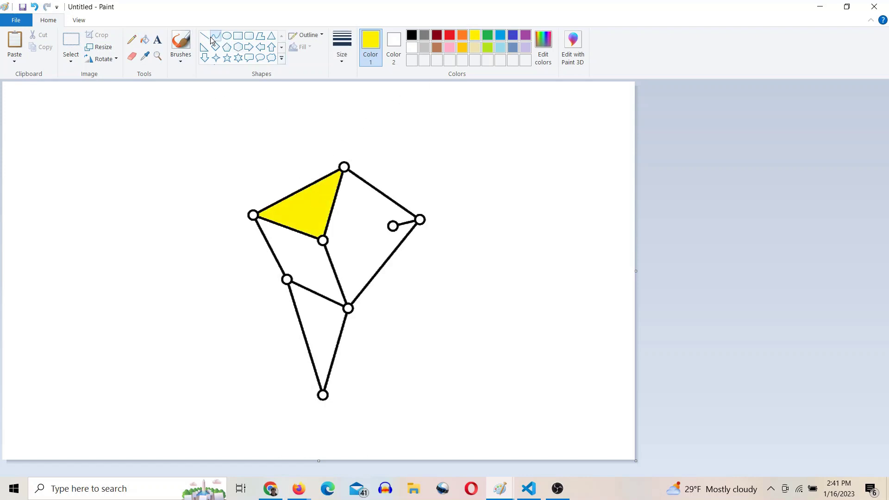
{"action": "left_click", "coordinate": [410, 36]}
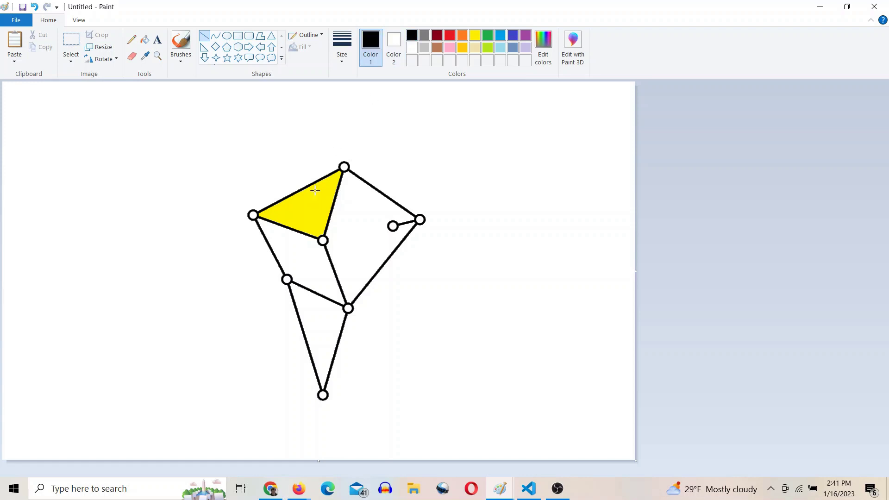
{"action": "mouse_move", "coordinate": [286, 234]}
{"action": "left_mouse_down"}
{"action": "mouse_move", "coordinate": [291, 223]}
{"action": "mouse_move", "coordinate": [337, 209]}
{"action": "left_mouse_up"}
{"action": "left_click", "coordinate": [314, 237]}
{"action": "left_click", "coordinate": [315, 229]}
{"action": "left_click", "coordinate": [314, 228]}
{"action": "left_click_drag", "start_coordinate": [275, 251], "coordinate": [279, 250]}
{"action": "left_click_drag", "start_coordinate": [326, 271], "coordinate": [341, 269]}
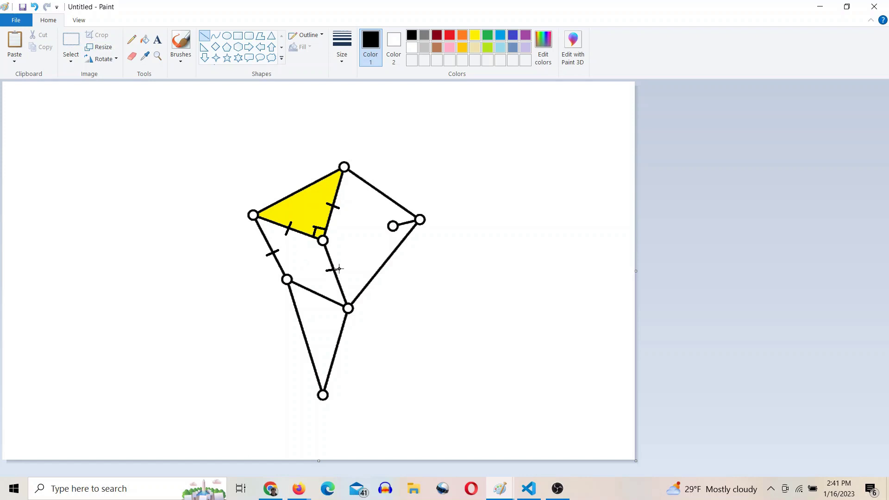
{"action": "left_click", "coordinate": [319, 285]}
{"action": "left_click_drag", "start_coordinate": [314, 295], "coordinate": [314, 301]}
{"action": "left_click", "coordinate": [342, 233]}
{"action": "left_click_drag", "start_coordinate": [322, 239], "coordinate": [393, 240]}
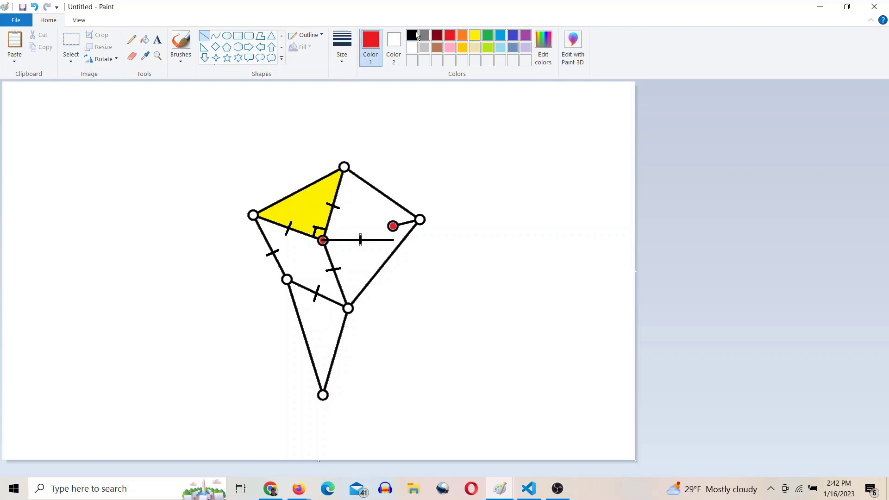
Colour the two crank nodes red and finish the tick on the horizontal line.
{"action": "left_click", "coordinate": [412, 35]}
{"action": "left_click", "coordinate": [411, 126]}
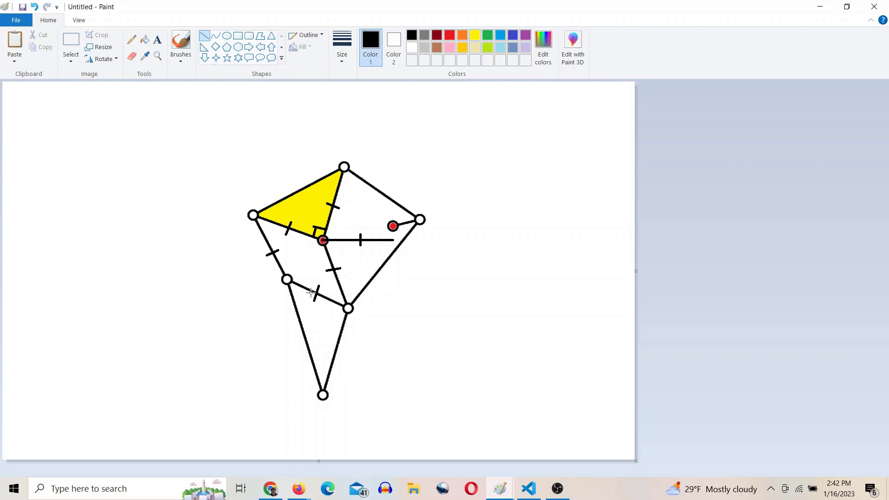
Fill the lower triangle down to the foot node with orange.
{"action": "left_click", "coordinate": [145, 39]}
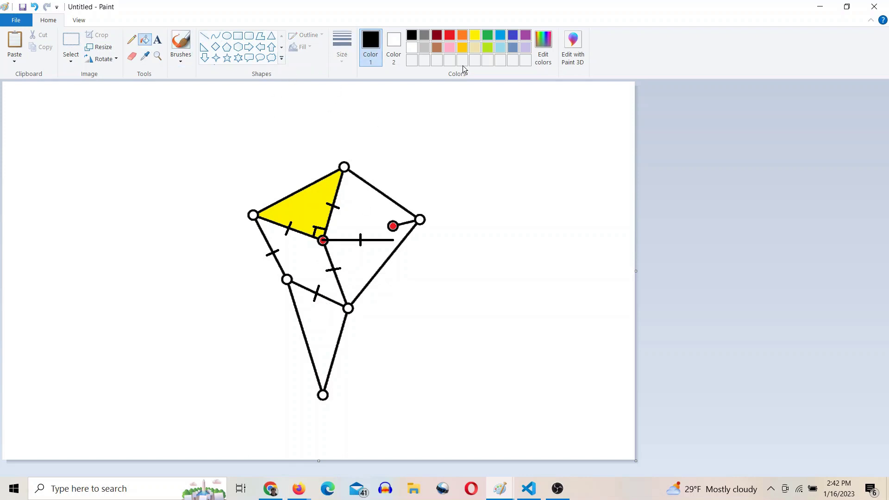
{"action": "left_click", "coordinate": [462, 35]}
{"action": "left_click", "coordinate": [339, 326]}
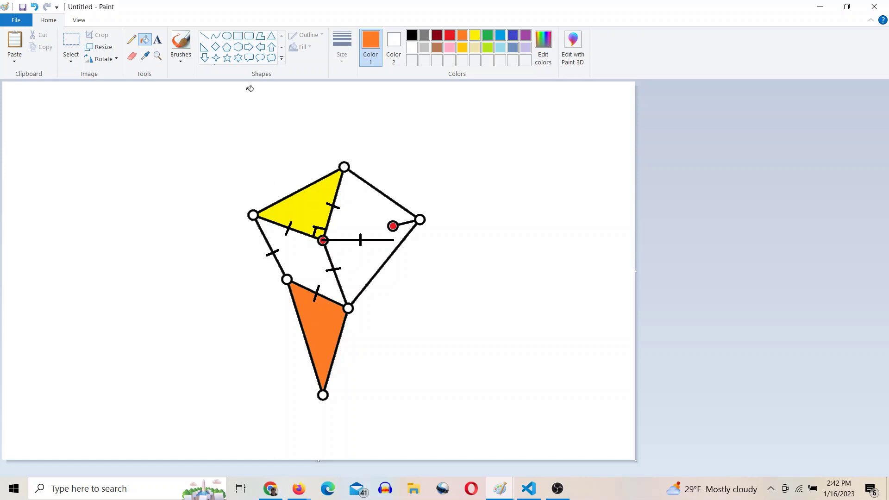
Redraw the short crank link from the red node to the right corner in black.
{"action": "left_click", "coordinate": [206, 36]}
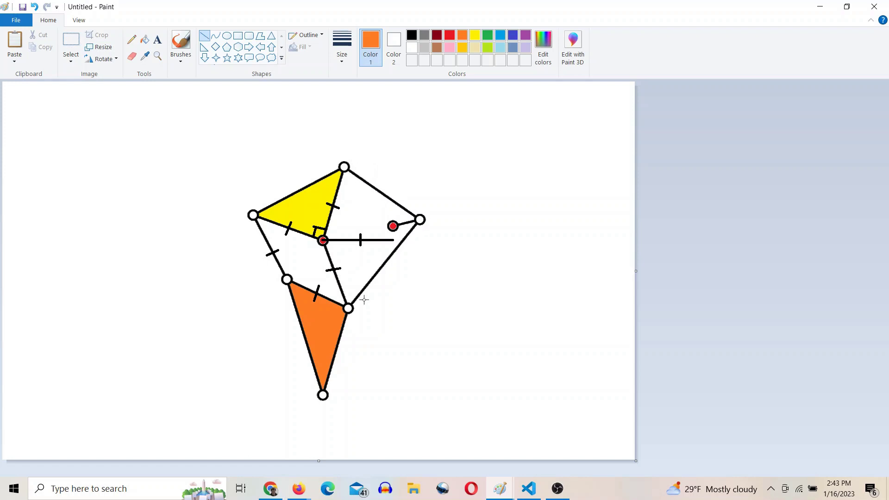
{"action": "left_click_drag", "start_coordinate": [410, 223], "coordinate": [418, 220]}
{"action": "left_click", "coordinate": [402, 206]}
Switch to the linkage simulator and briefly start then stop the animation.
{"action": "key", "text": "alt+Tab"}
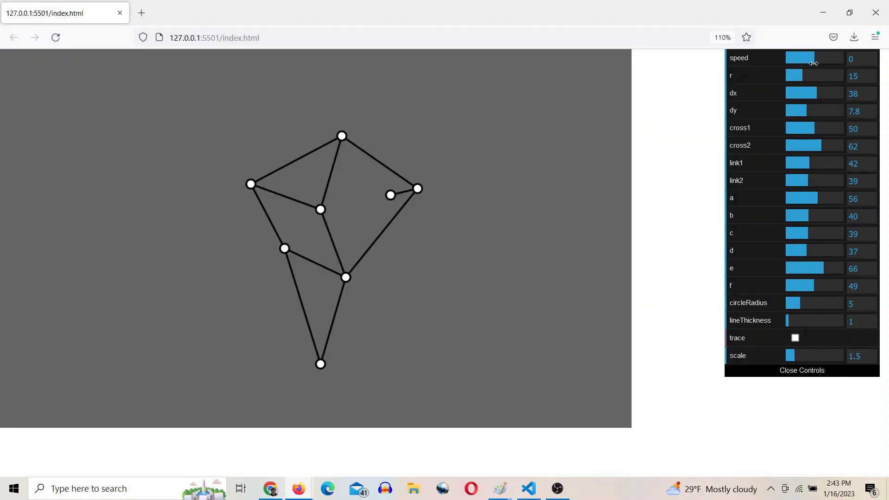
{"action": "left_click", "coordinate": [816, 61]}
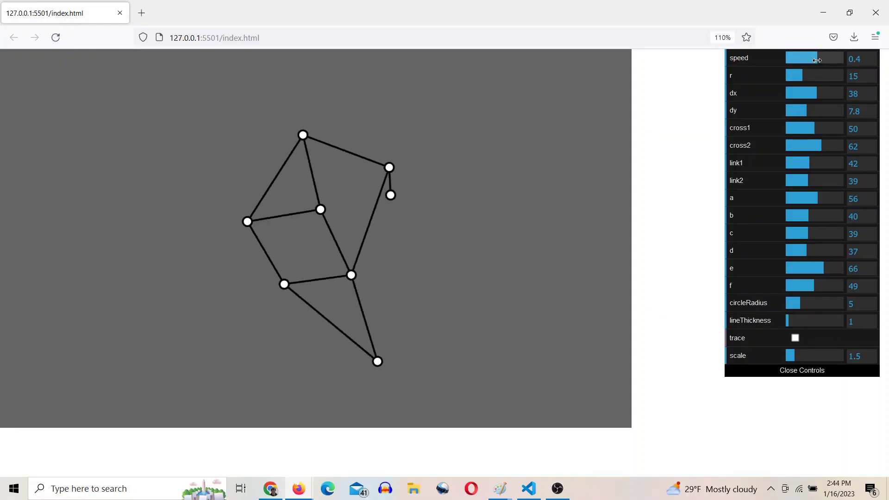
{"action": "left_click", "coordinate": [814, 59]}
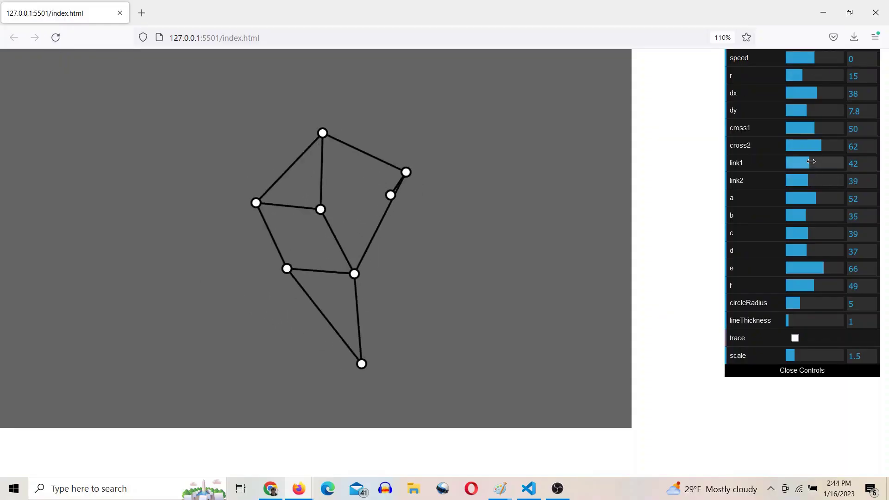
Set link1 to 46, cross2 to 63 and cross1 to 51.
{"action": "mouse_move", "coordinate": [811, 161]}
{"action": "left_mouse_down"}
{"action": "mouse_move", "coordinate": [823, 162]}
{"action": "mouse_move", "coordinate": [802, 167]}
{"action": "mouse_move", "coordinate": [811, 167]}
{"action": "left_mouse_up"}
{"action": "left_click", "coordinate": [861, 164]}
{"action": "key", "text": "BackSpace"}
{"action": "key", "text": "Return"}
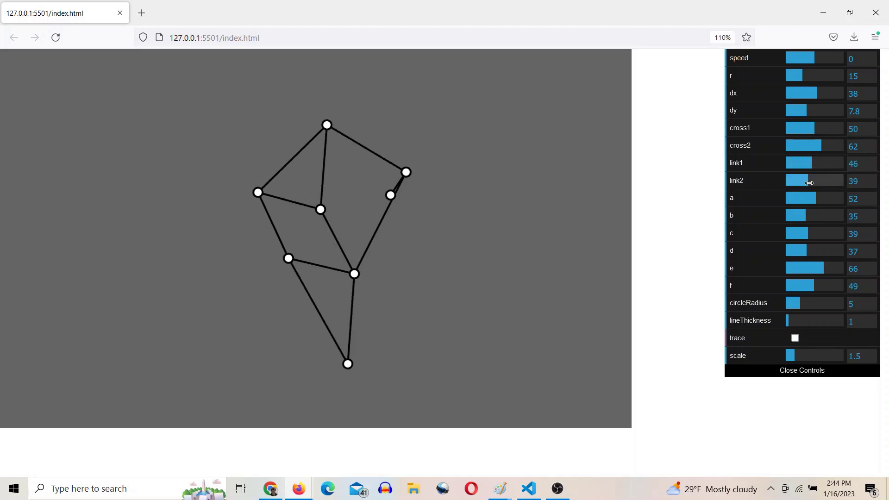
{"action": "left_click", "coordinate": [814, 147]}
{"action": "left_click_drag", "start_coordinate": [815, 148], "coordinate": [815, 134]}
{"action": "left_click", "coordinate": [820, 131]}
Set dx to 46 and start the linkage animating at speed 0.3.
{"action": "left_click_drag", "start_coordinate": [866, 99], "coordinate": [839, 96]}
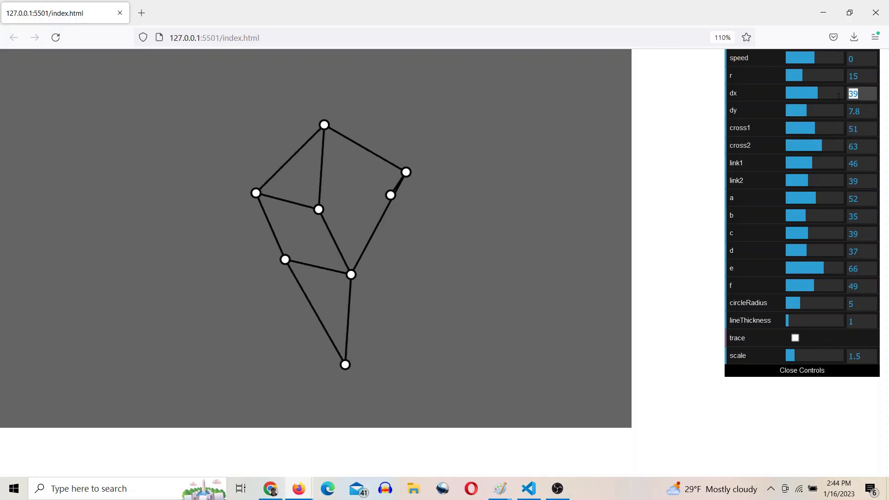
{"action": "type", "text": "46"}
{"action": "key", "text": "Return"}
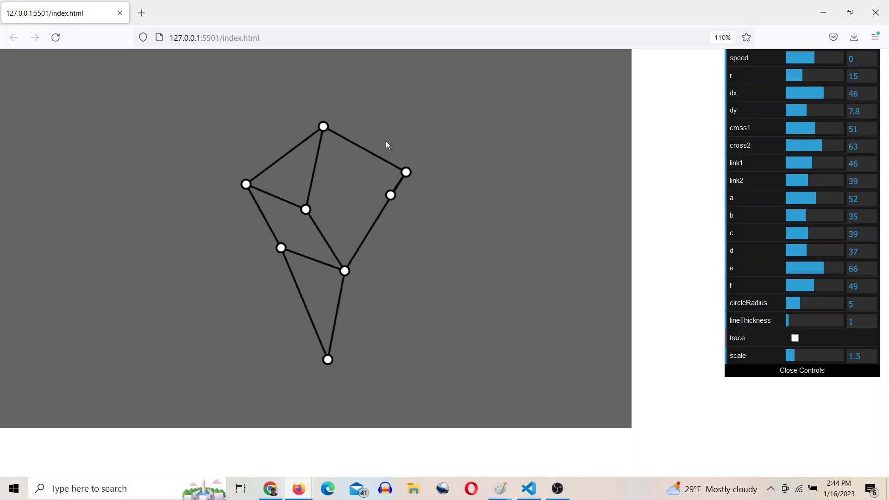
{"action": "mouse_move", "coordinate": [829, 94]}
{"action": "left_mouse_down"}
{"action": "mouse_move", "coordinate": [793, 95]}
{"action": "mouse_move", "coordinate": [813, 95]}
{"action": "left_mouse_up"}
{"action": "left_click_drag", "start_coordinate": [829, 58], "coordinate": [817, 58]}
{"action": "left_click", "coordinate": [818, 94]}
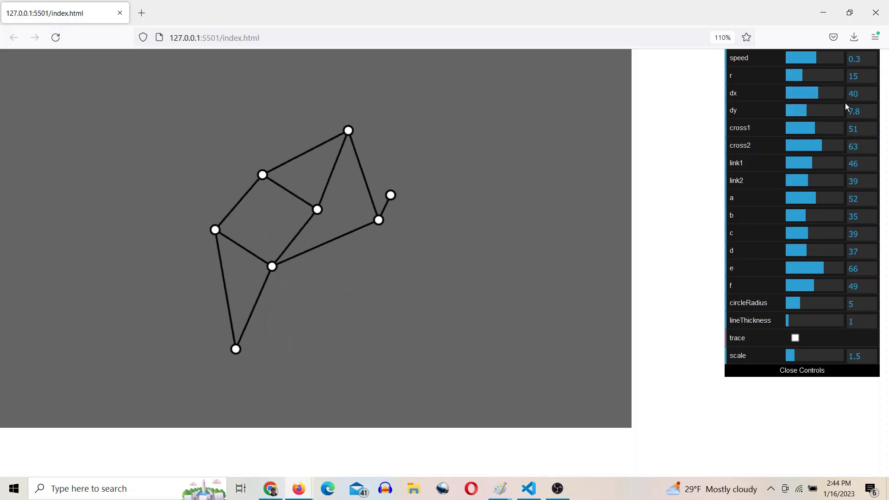
{"action": "left_click_drag", "start_coordinate": [850, 97], "coordinate": [843, 96]}
{"action": "left_click", "coordinate": [823, 94]}
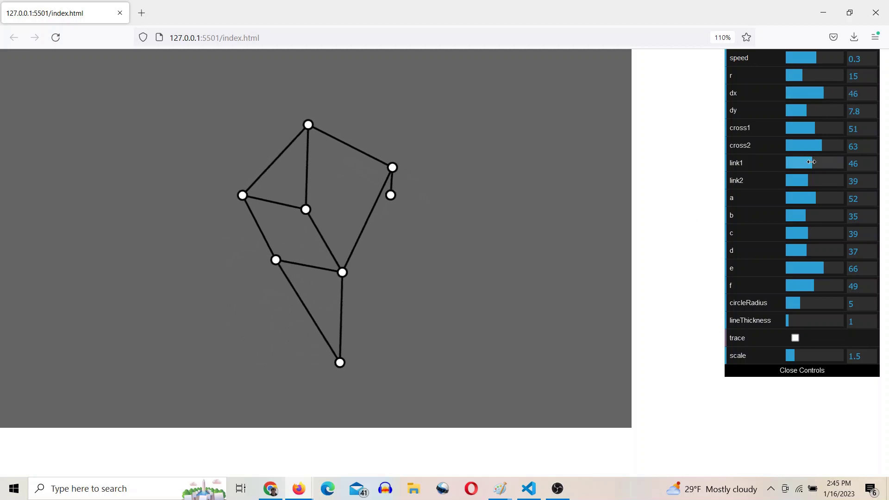
Enter 46 for link2 to match link1, then adjust the a slider.
{"action": "left_click", "coordinate": [806, 182]}
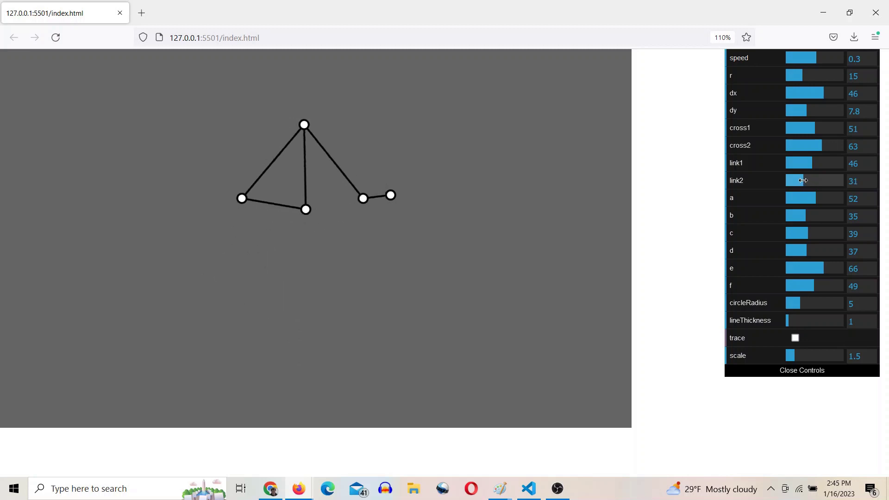
{"action": "left_click", "coordinate": [809, 181]}
{"action": "double_click", "coordinate": [859, 180]}
{"action": "type", "text": "46"}
{"action": "key", "text": "Return"}
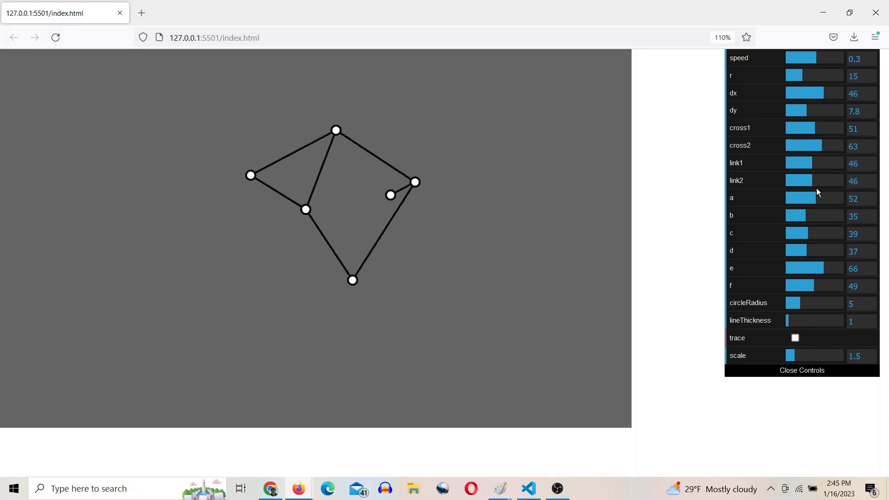
{"action": "left_click", "coordinate": [810, 199]}
{"action": "mouse_move", "coordinate": [810, 199]}
{"action": "left_mouse_down"}
{"action": "mouse_move", "coordinate": [833, 199]}
{"action": "mouse_move", "coordinate": [820, 199]}
{"action": "left_mouse_up"}
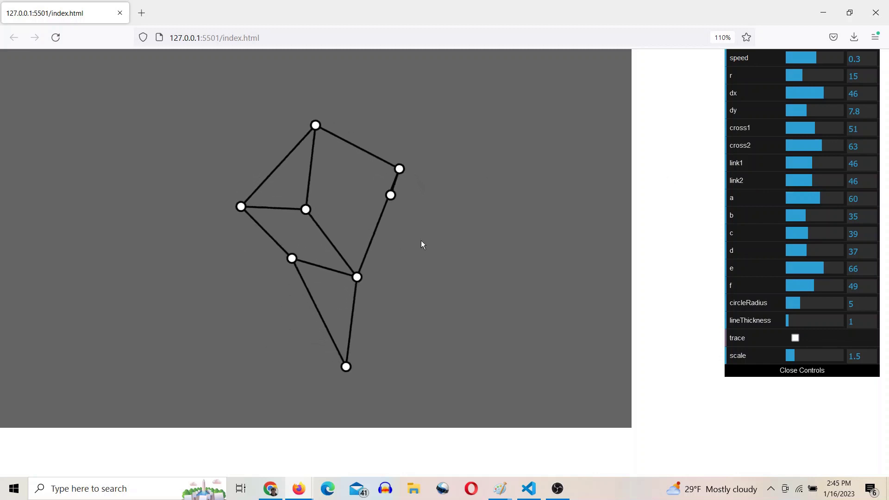
Set link b to 46 in its value field.
{"action": "left_click", "coordinate": [812, 218]}
{"action": "mouse_move", "coordinate": [813, 218]}
{"action": "left_mouse_down"}
{"action": "mouse_move", "coordinate": [792, 218]}
{"action": "mouse_move", "coordinate": [803, 218]}
{"action": "left_mouse_up"}
{"action": "double_click", "coordinate": [852, 216]}
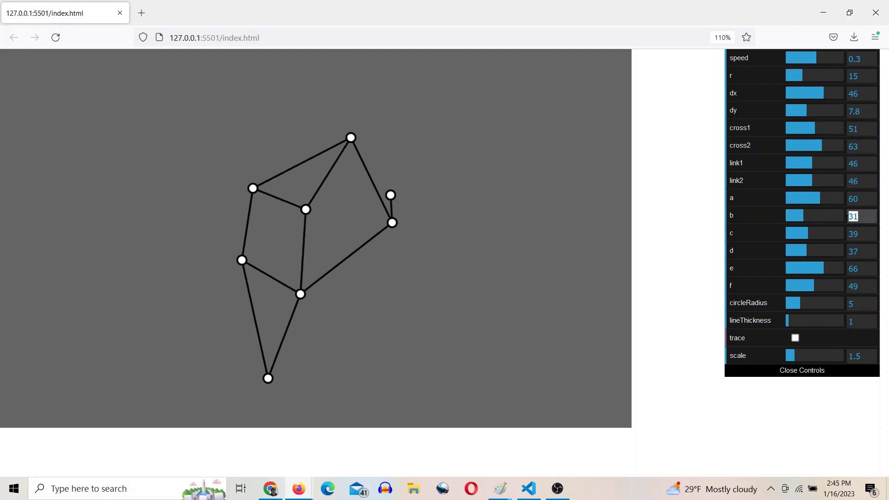
{"action": "type", "text": "46"}
{"action": "key", "text": "Return"}
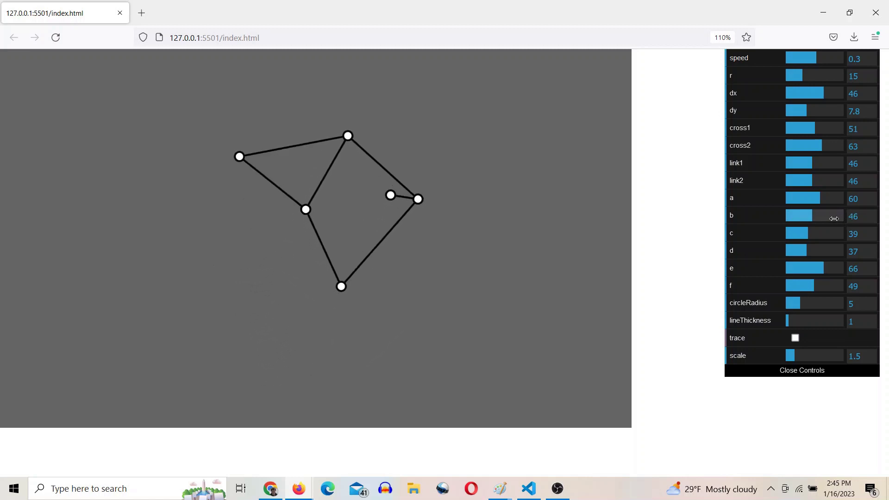
Try several lengths for link a, then enter 65.05.
{"action": "left_click", "coordinate": [813, 199]}
{"action": "key", "text": "Right"}
{"action": "key", "text": "Right"}
{"action": "key", "text": "Right"}
{"action": "key", "text": "Right"}
{"action": "left_click", "coordinate": [809, 201]}
{"action": "left_click_drag", "start_coordinate": [809, 199], "coordinate": [820, 198]}
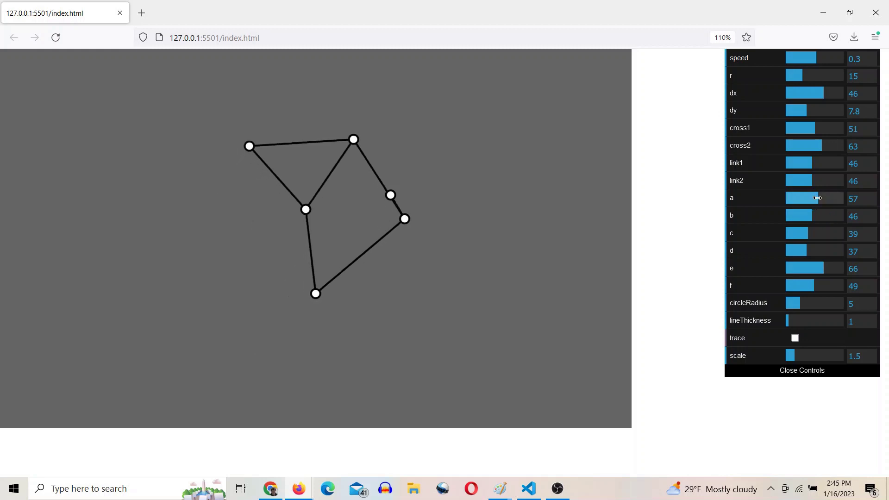
{"action": "left_click_drag", "start_coordinate": [817, 199], "coordinate": [814, 197]}
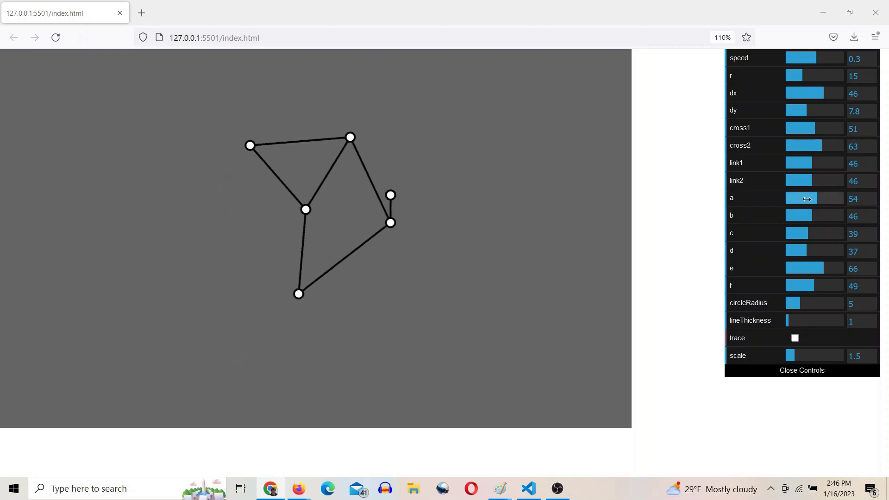
{"action": "left_click", "coordinate": [853, 198]}
{"action": "type", "text": "65.05"}
{"action": "key", "text": "Return"}
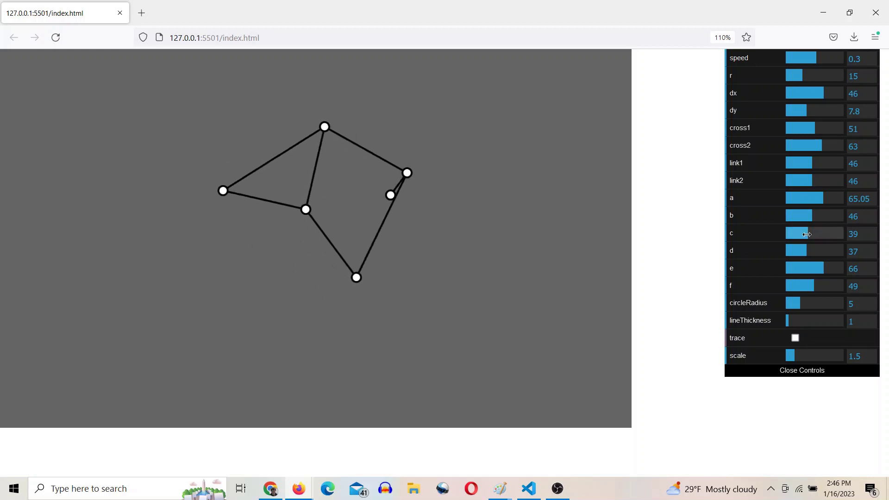
Type 46 into both the c and d length fields, matching link b.
{"action": "left_click_drag", "start_coordinate": [807, 235], "coordinate": [802, 234]}
{"action": "double_click", "coordinate": [854, 234]}
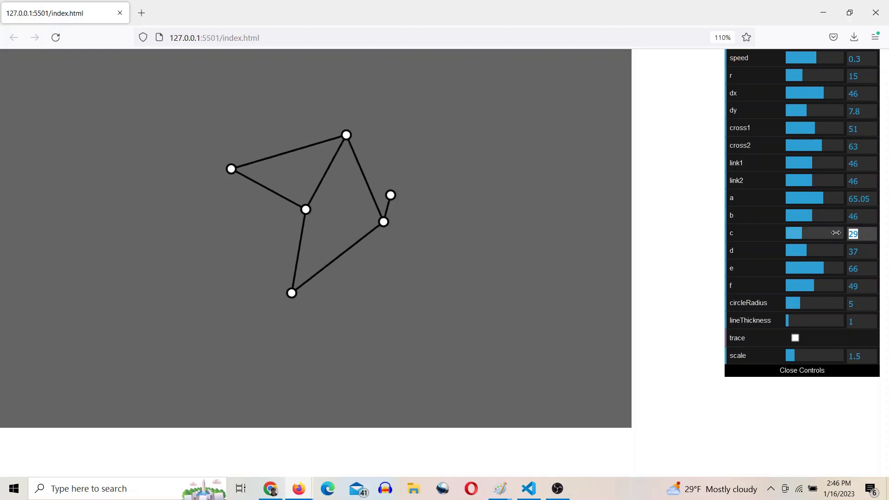
{"action": "type", "text": "46"}
{"action": "key", "text": "Return"}
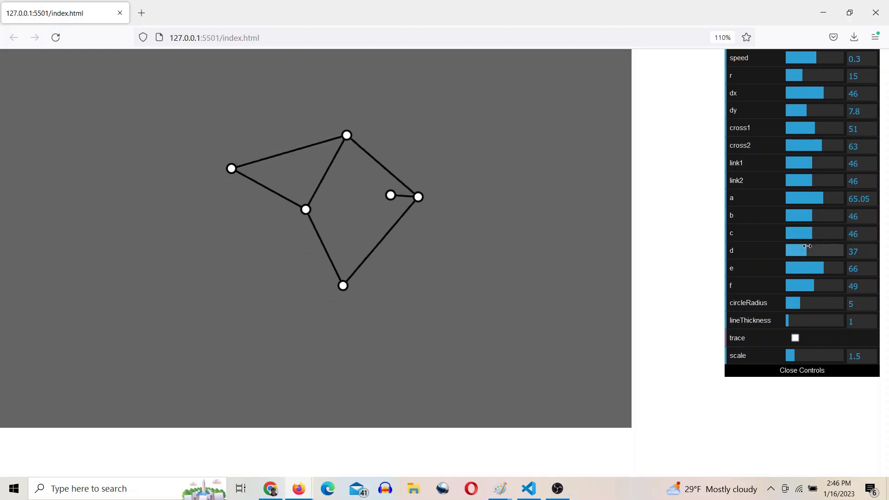
{"action": "left_click_drag", "start_coordinate": [807, 246], "coordinate": [800, 248]}
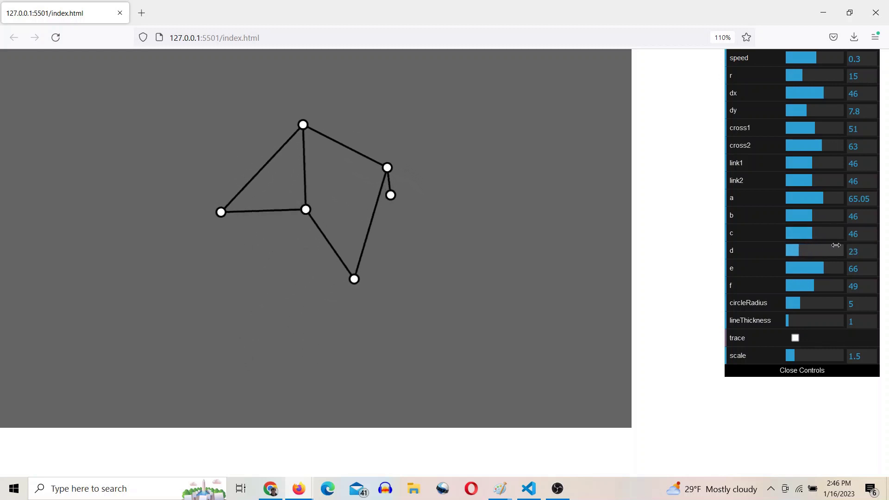
{"action": "double_click", "coordinate": [854, 251]}
{"action": "type", "text": "46"}
{"action": "key", "text": "Return"}
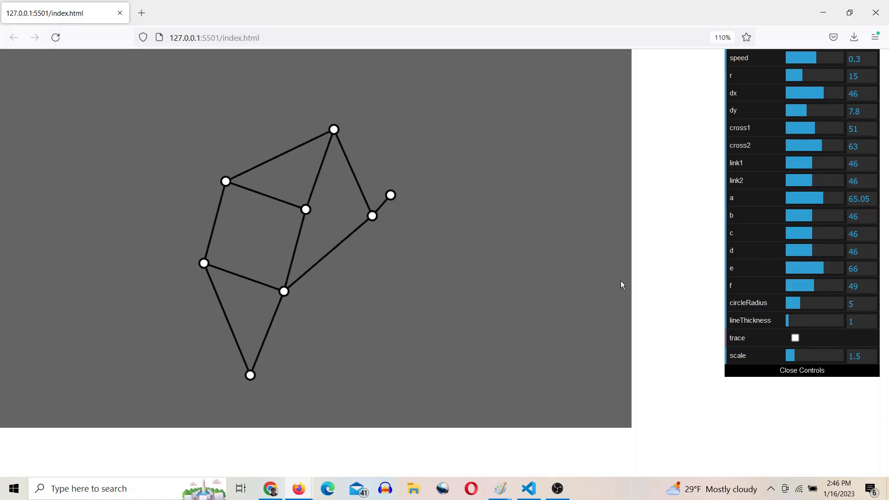
Enter 61.33 for link f and bring link e to about 76.66.
{"action": "left_click", "coordinate": [809, 288]}
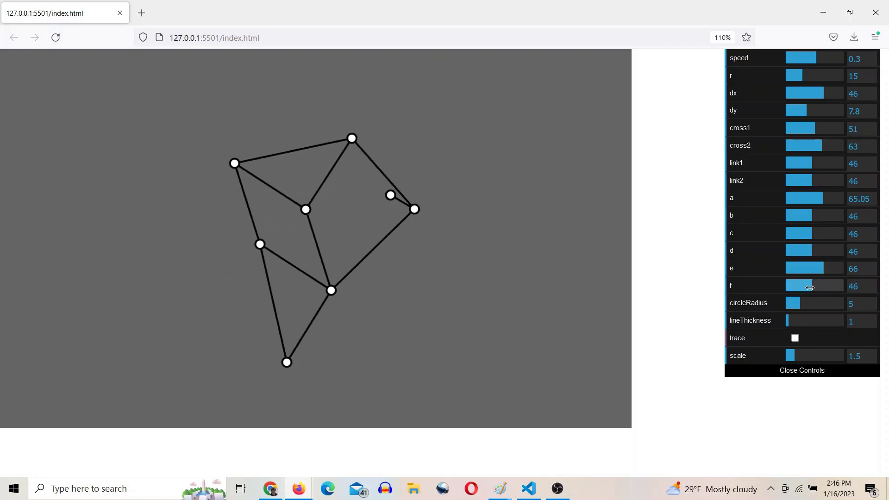
{"action": "double_click", "coordinate": [854, 287]}
{"action": "type", "text": "34"}
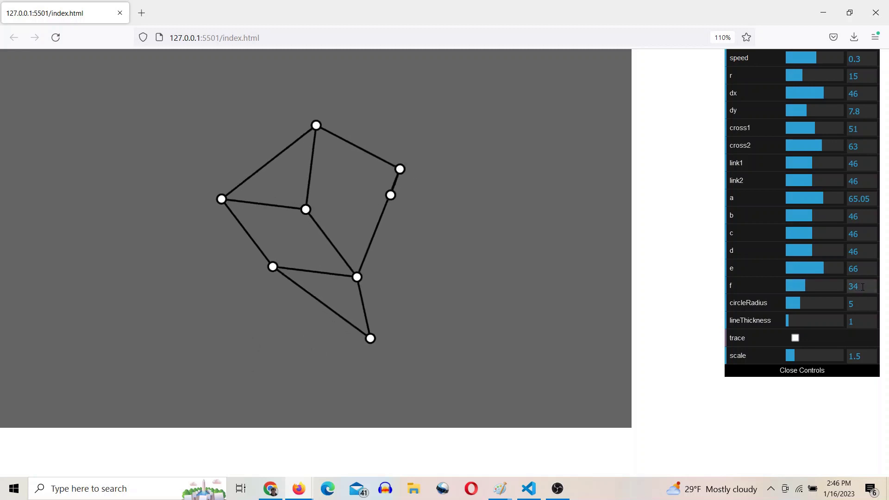
{"action": "key", "text": "BackSpace"}
{"action": "key", "text": "BackSpace"}
{"action": "type", "text": "61.3"}
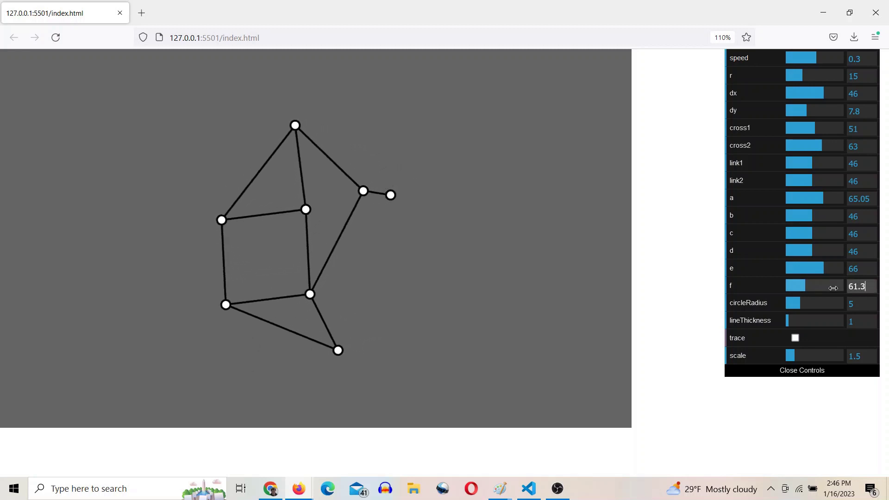
{"action": "type", "text": "3"}
{"action": "key", "text": "Return"}
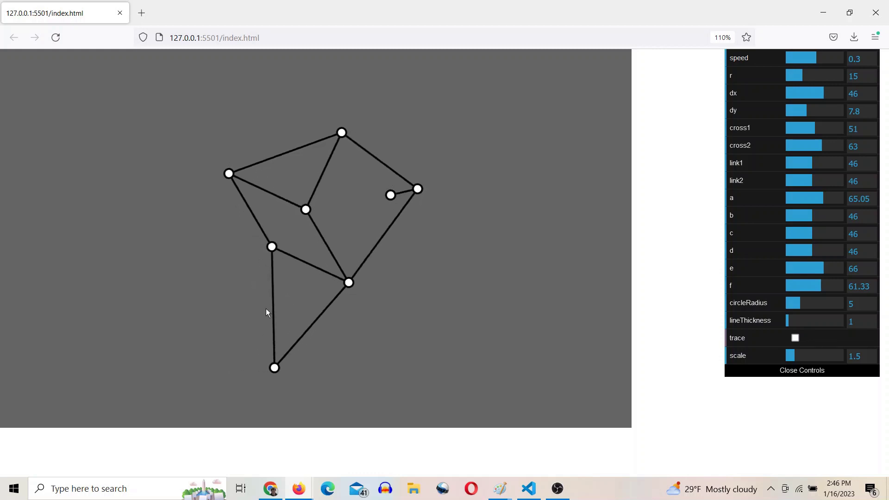
{"action": "left_click", "coordinate": [833, 268]}
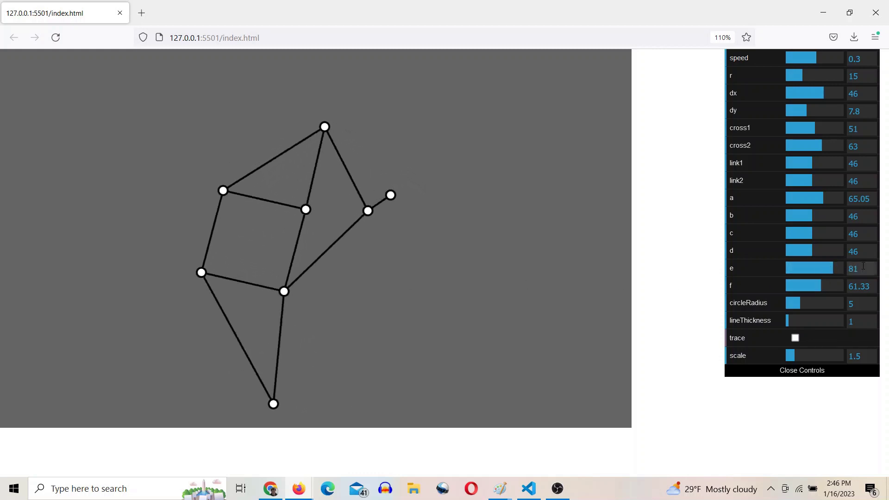
{"action": "left_click_drag", "start_coordinate": [866, 267], "coordinate": [837, 269]}
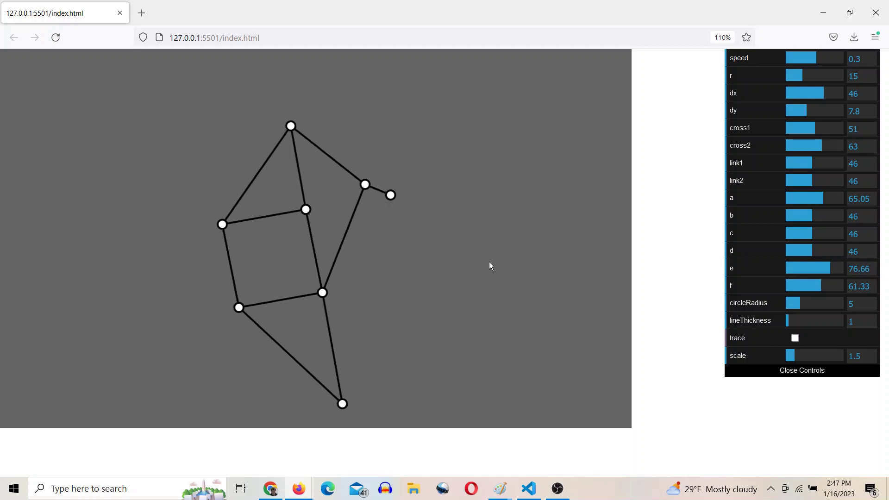
Turn on foot-path tracing and drag cross1 up to 64.
{"action": "left_click", "coordinate": [796, 338]}
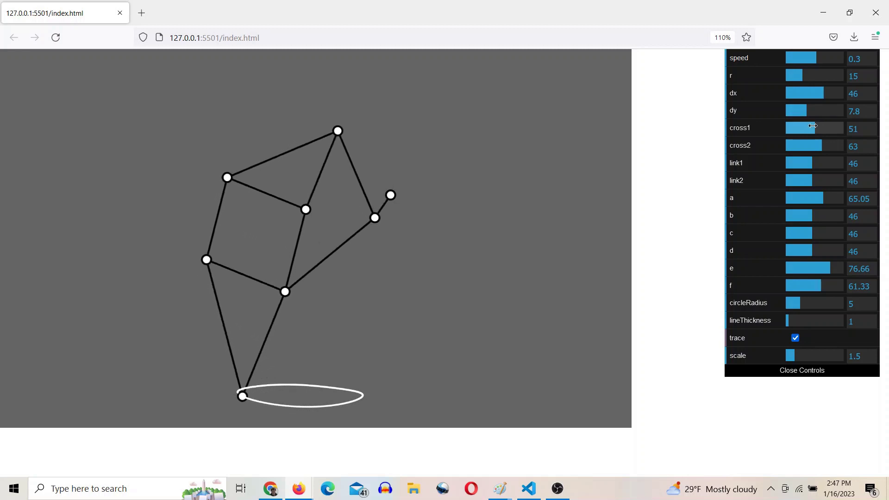
{"action": "left_click_drag", "start_coordinate": [812, 128], "coordinate": [822, 132]}
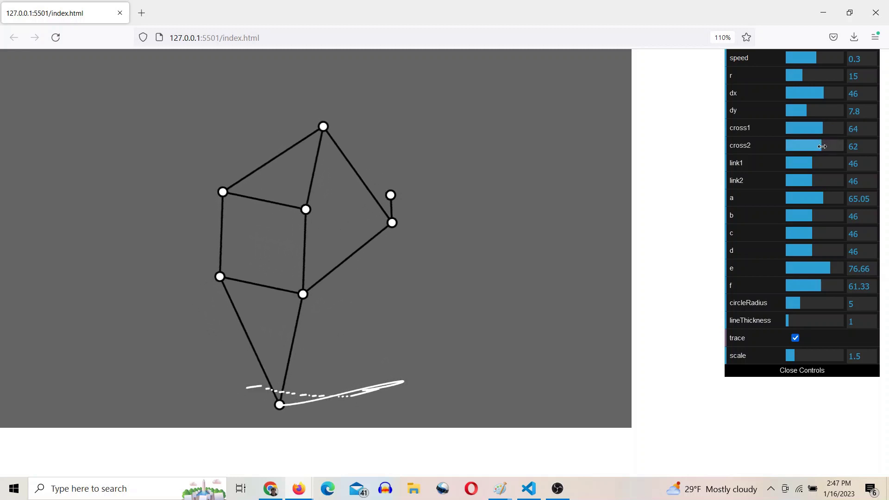
Set cross1 to 62 and type 72 into the cross2 field.
{"action": "left_click_drag", "start_coordinate": [824, 147], "coordinate": [815, 147]}
{"action": "left_click_drag", "start_coordinate": [856, 128], "coordinate": [856, 129]}
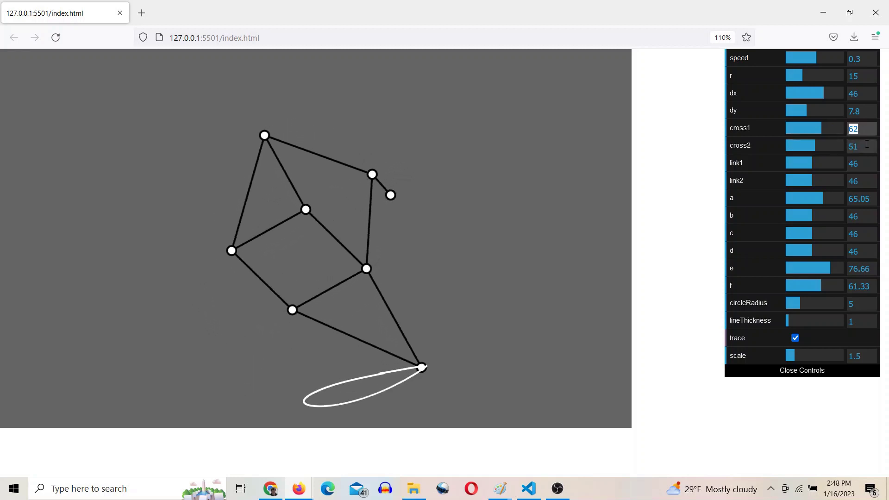
{"action": "type", "text": "6"}
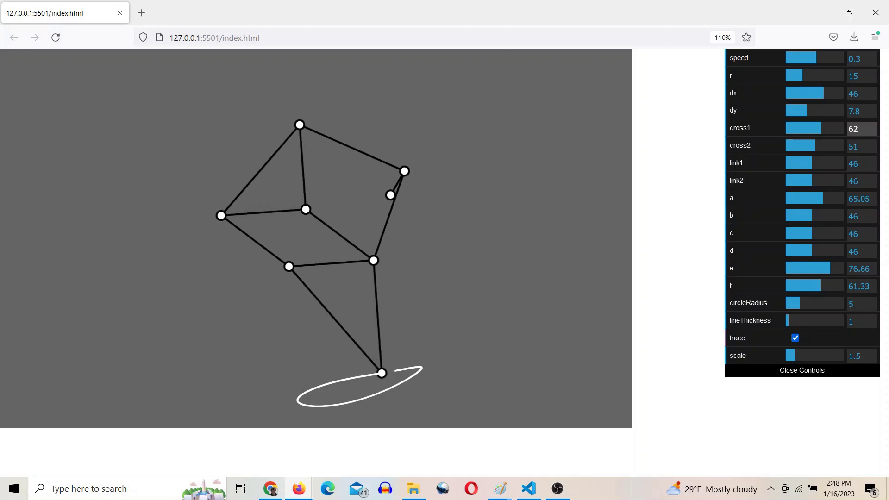
{"action": "left_click", "coordinate": [856, 147]}
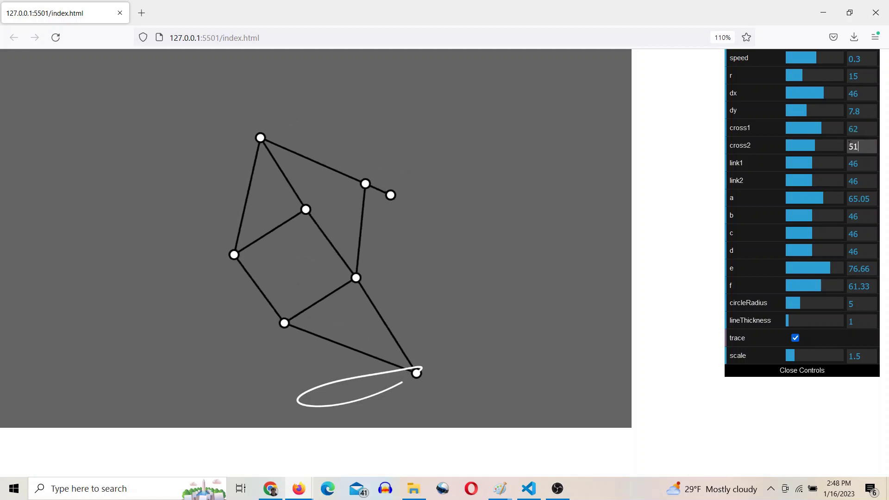
{"action": "type", "text": "72"}
{"action": "key", "text": "Return"}
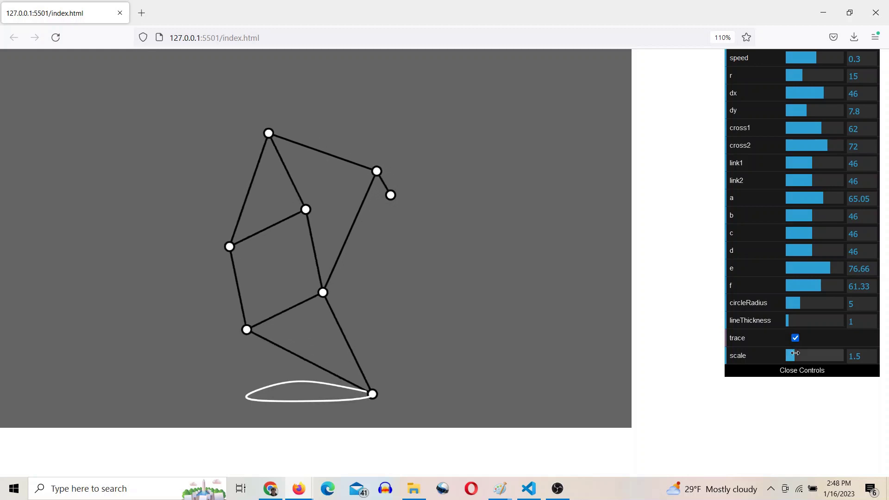
Lower the simulator's scale slider to 1.1, shrinking the linkage and its traced foot loop.
{"action": "left_click_drag", "start_coordinate": [795, 359], "coordinate": [788, 361]}
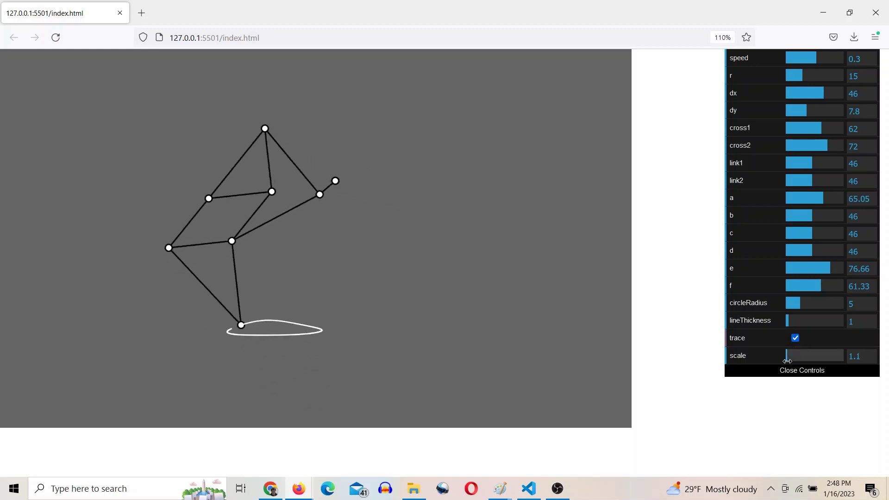